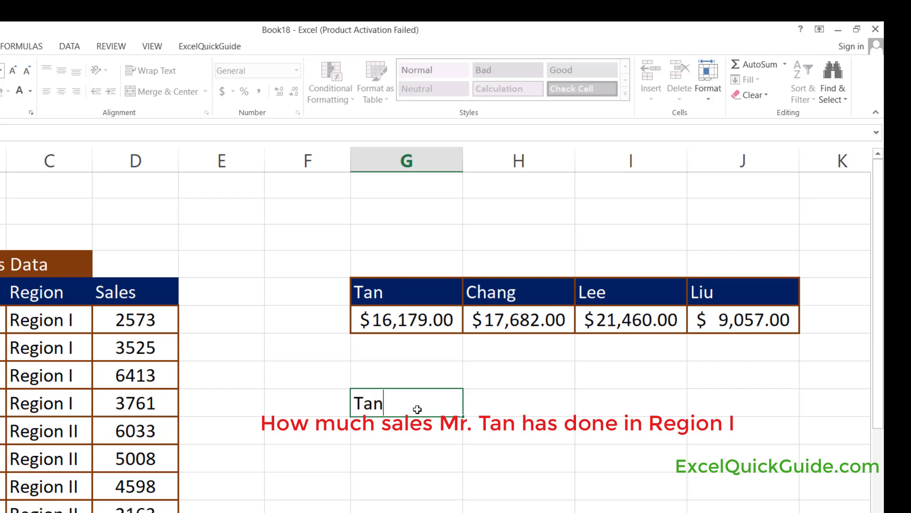
# Enter the criterion Region I in H9, beside the sales rep's name.
pyautogui.press('Tab')
pyautogui.write('Region I')
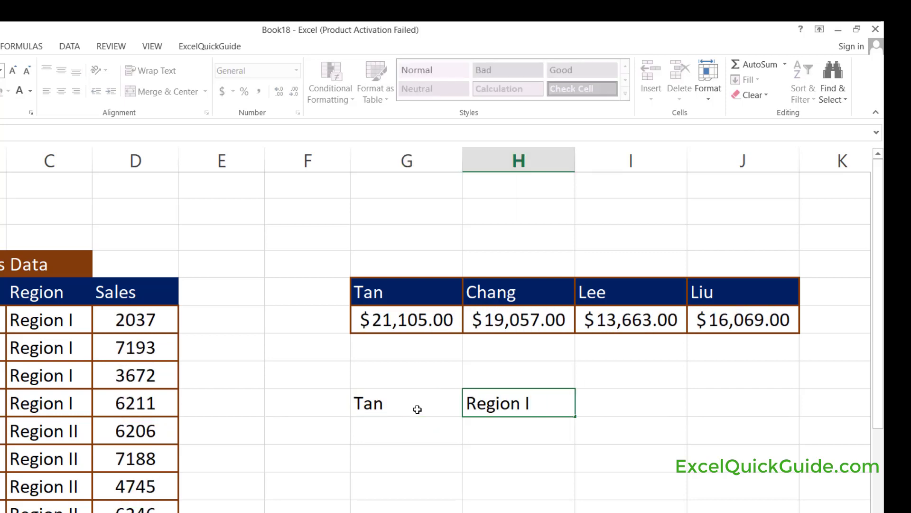
pyautogui.press('Return')
pyautogui.write('=sumifs(G12')
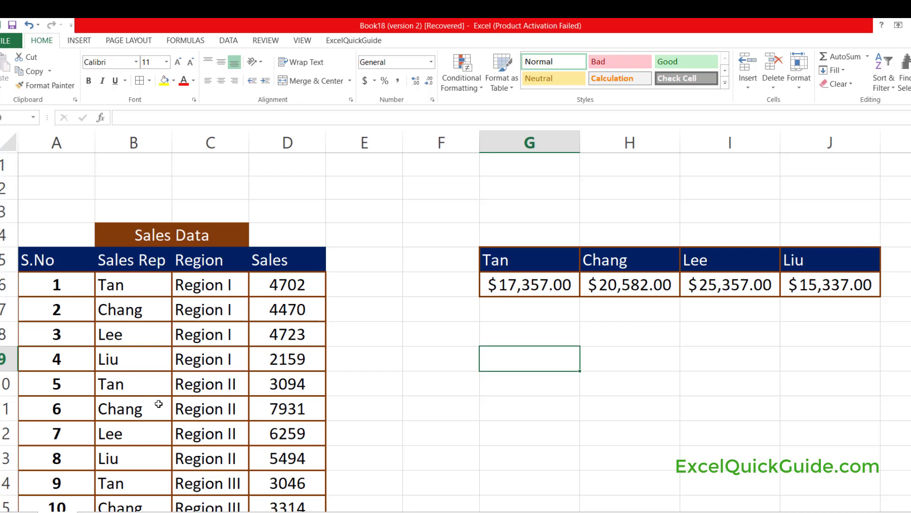
# Look through the Sales Data table's rep, region and sales records down to the last row.
pyautogui.scroll(-4, 167, 400)
pyautogui.scroll(1, 169, 368)
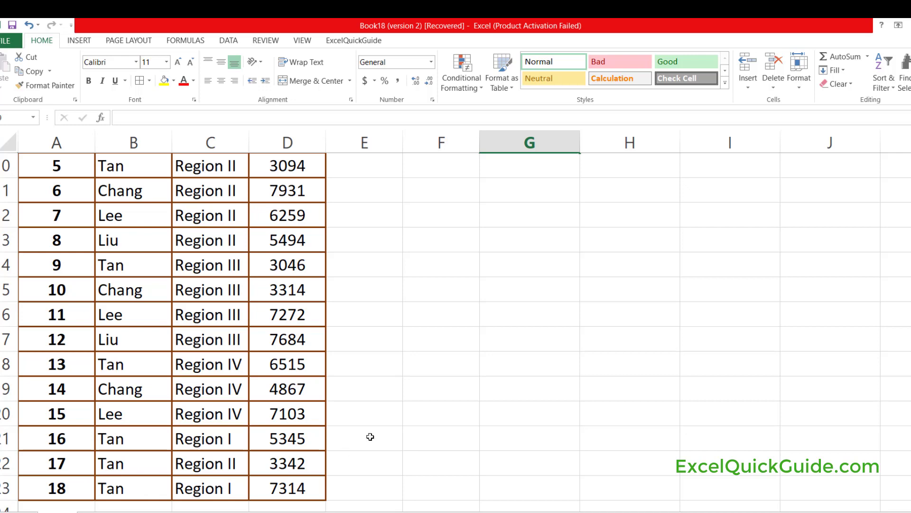
pyautogui.scroll(1, 436, 366)
pyautogui.scroll(-3, 437, 366)
pyautogui.scroll(2, 437, 365)
pyautogui.scroll(3, 366, 443)
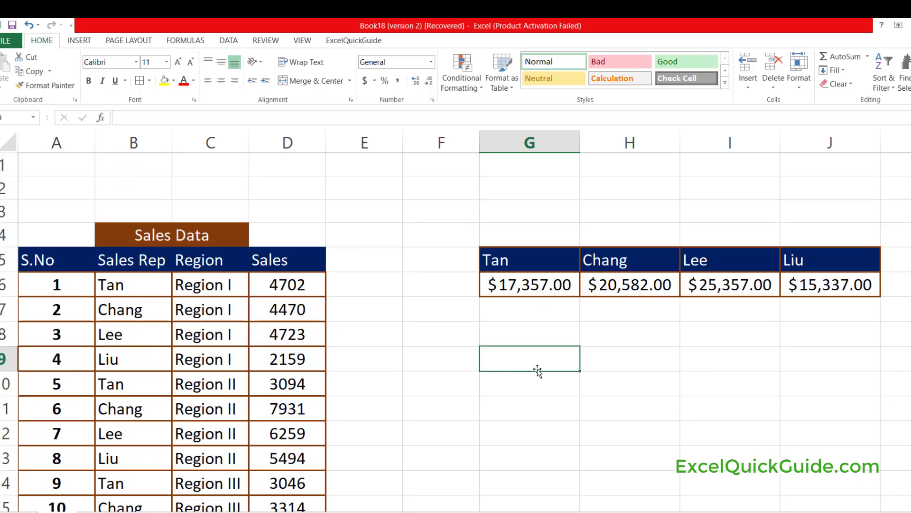
# Enter the first sales rep's name in G8 and Region I in H8 as the lookup criteria.
pyautogui.click(516, 342)
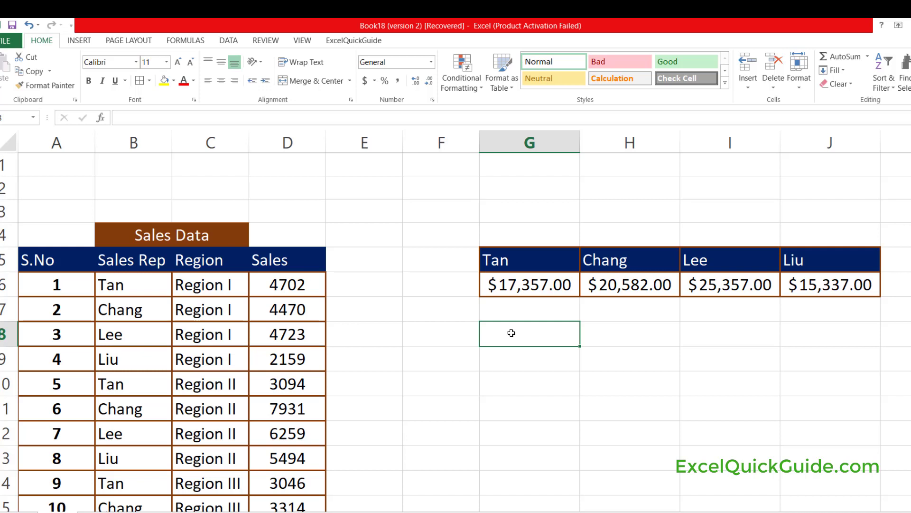
pyautogui.write('Tan')
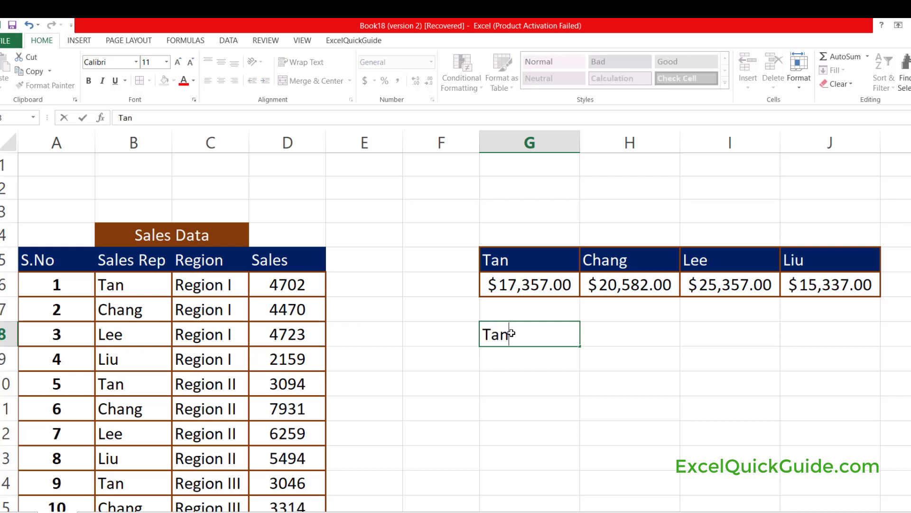
pyautogui.press('Tab')
pyautogui.write('Re')
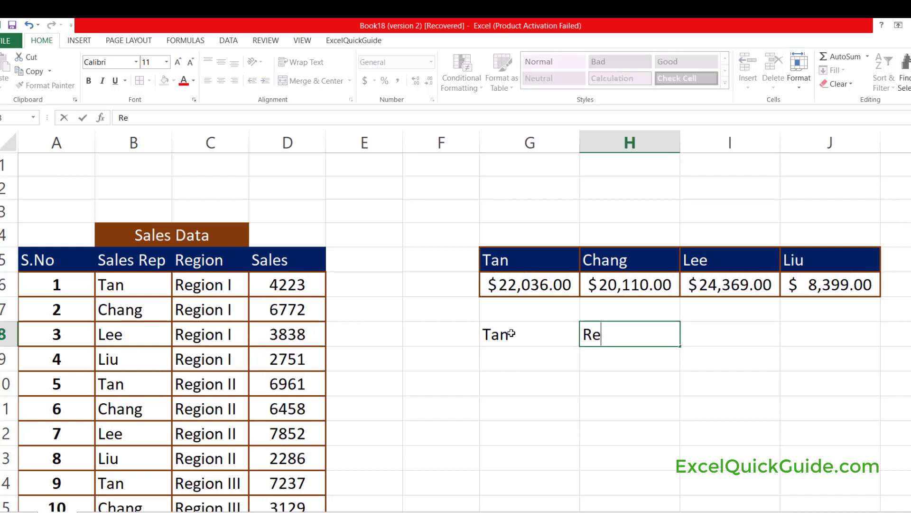
pyautogui.press('BackSpace')
pyautogui.press('BackSpace')
pyautogui.write('Region')
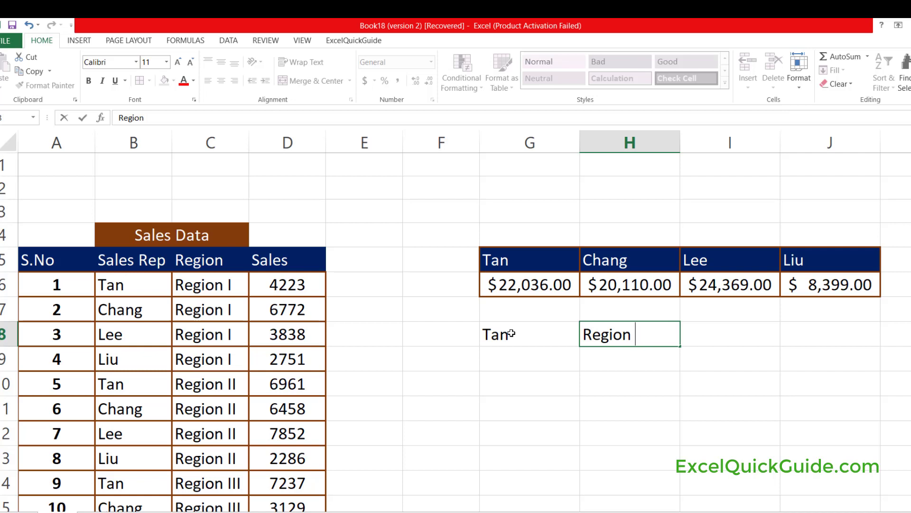
pyautogui.write(' I')
pyautogui.press('Tab')
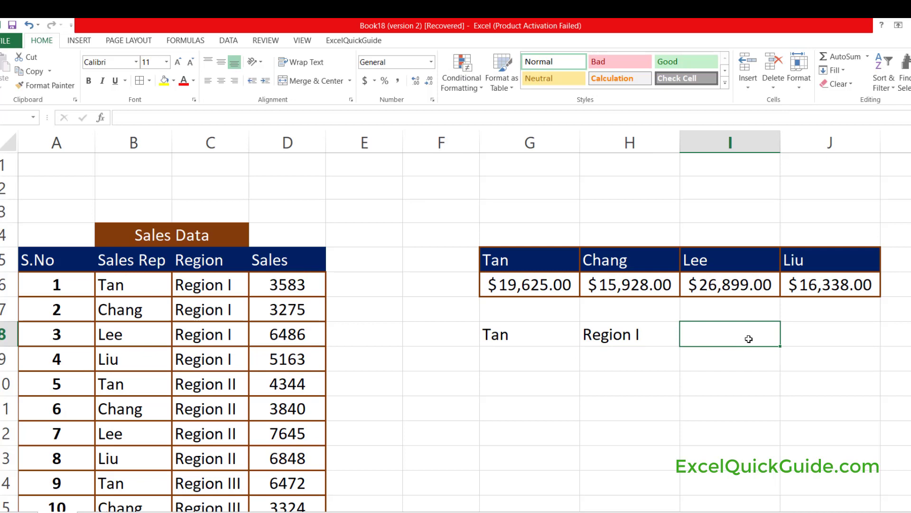
# Label cell I8, beside the region criterion, as Total Sales.
pyautogui.write('Tot')
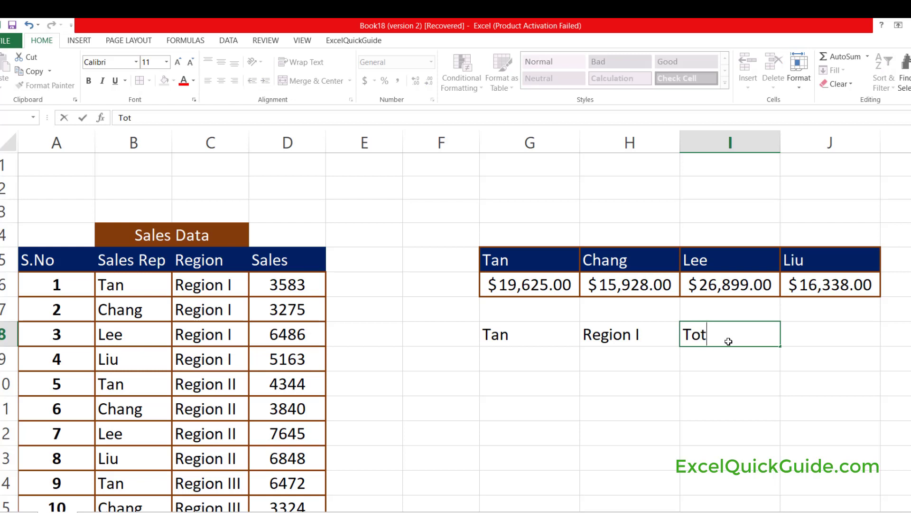
pyautogui.write('al Sales')
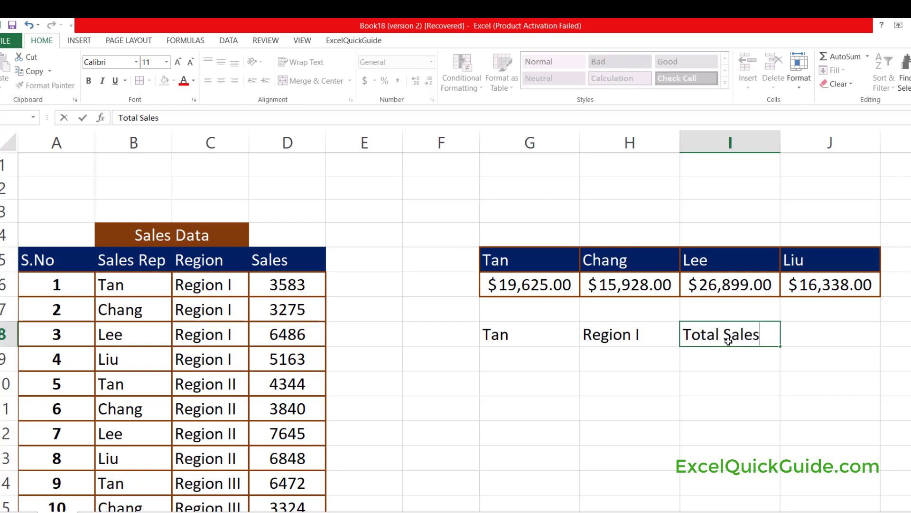
pyautogui.click(720, 366)
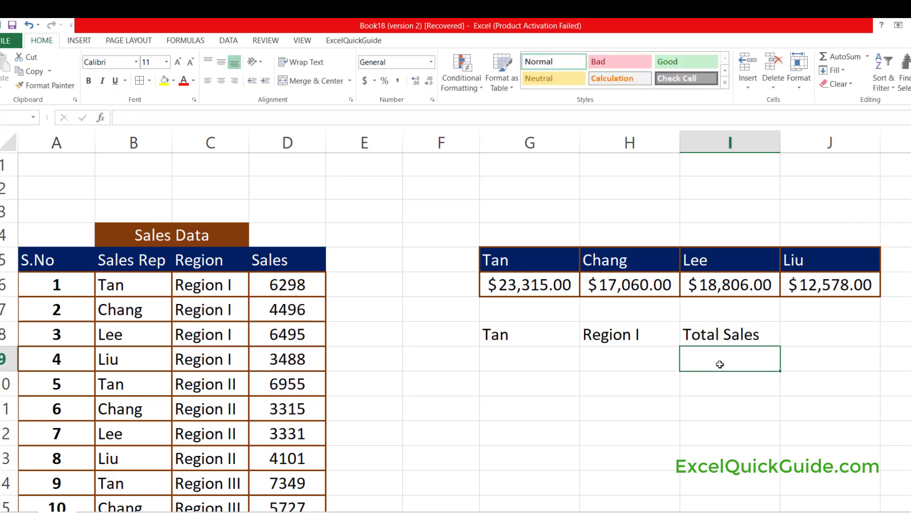
# Start a SUMIFS formula in J8 with the sales column as the absolute sum range $D$6:$D$23.
pyautogui.click(823, 336)
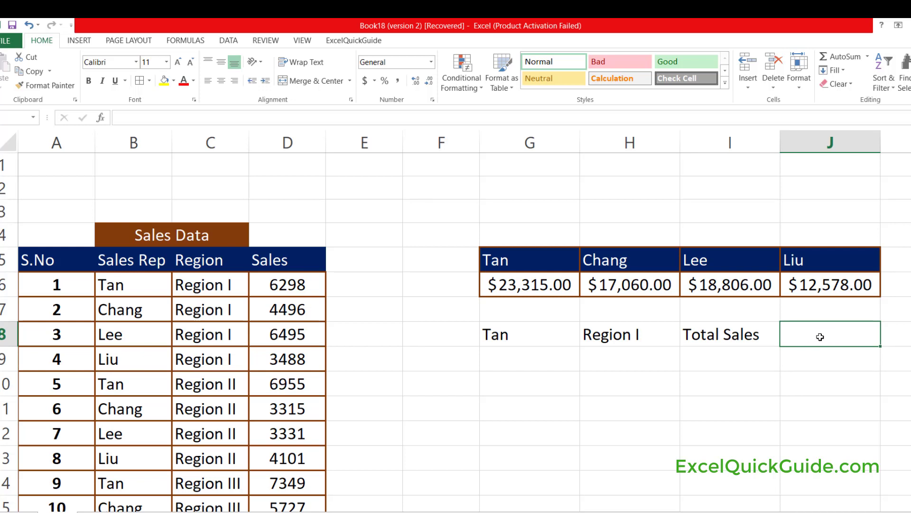
pyautogui.write('=s')
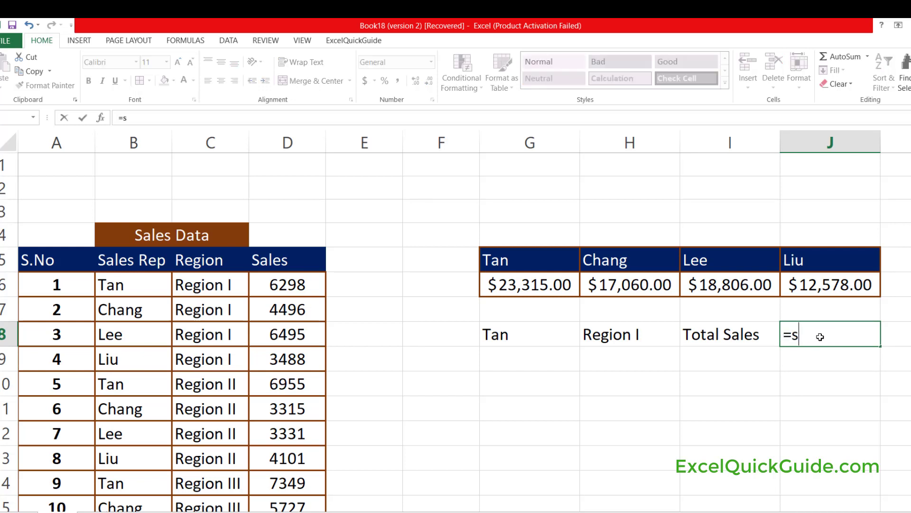
pyautogui.write('umifs')
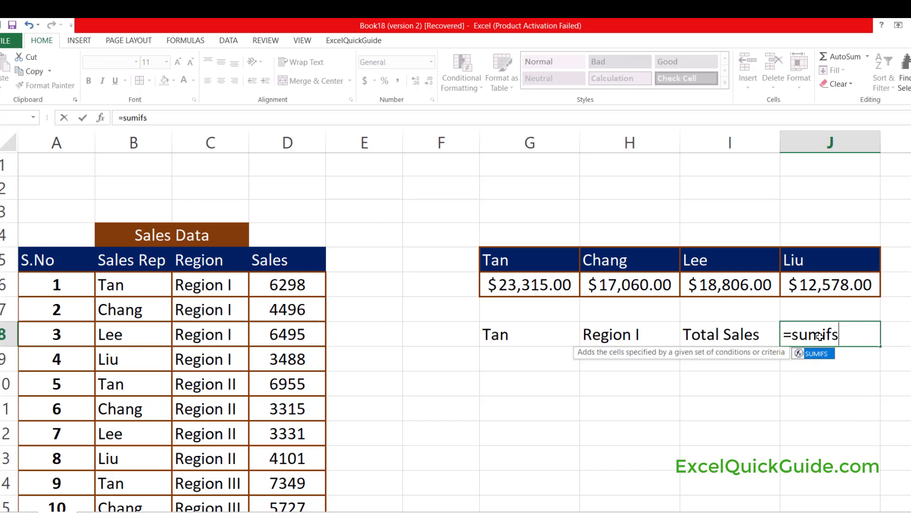
pyautogui.write('(')
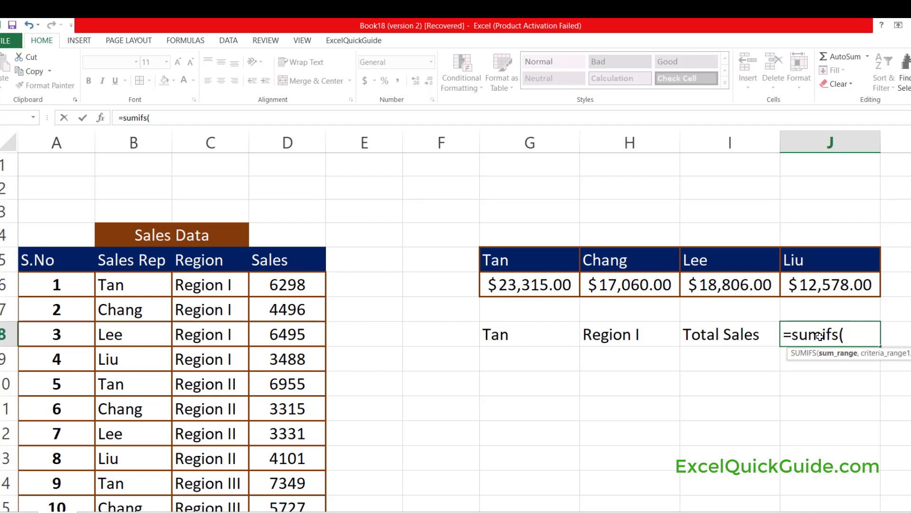
pyautogui.click(287, 284)
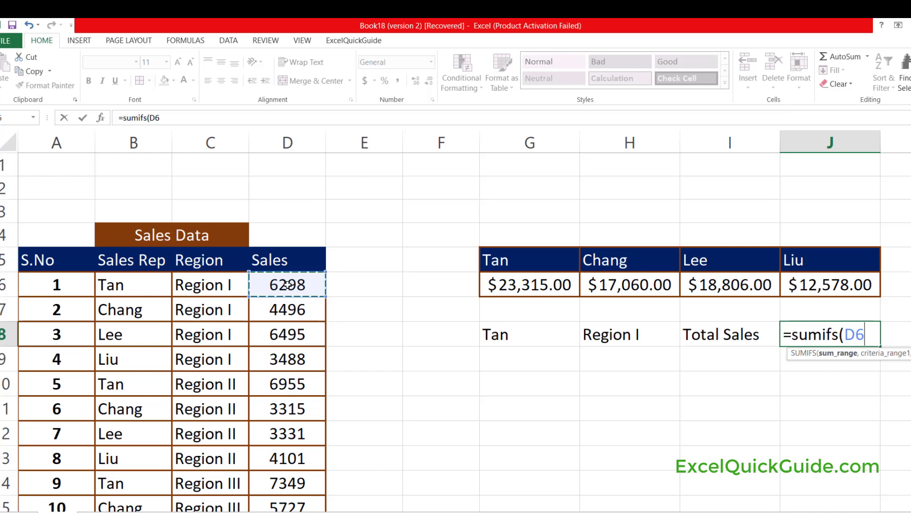
pyautogui.hotkey('ctrl', 'shift', 'Down')
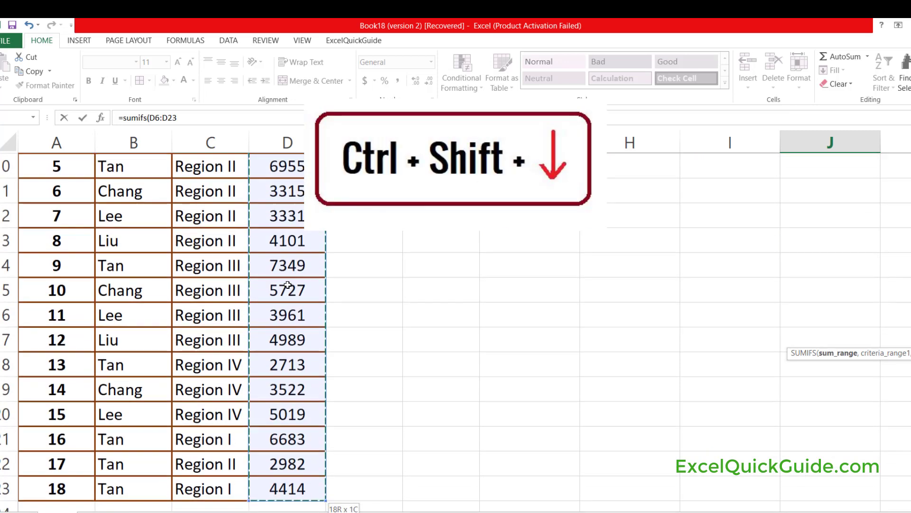
pyautogui.press('F4')
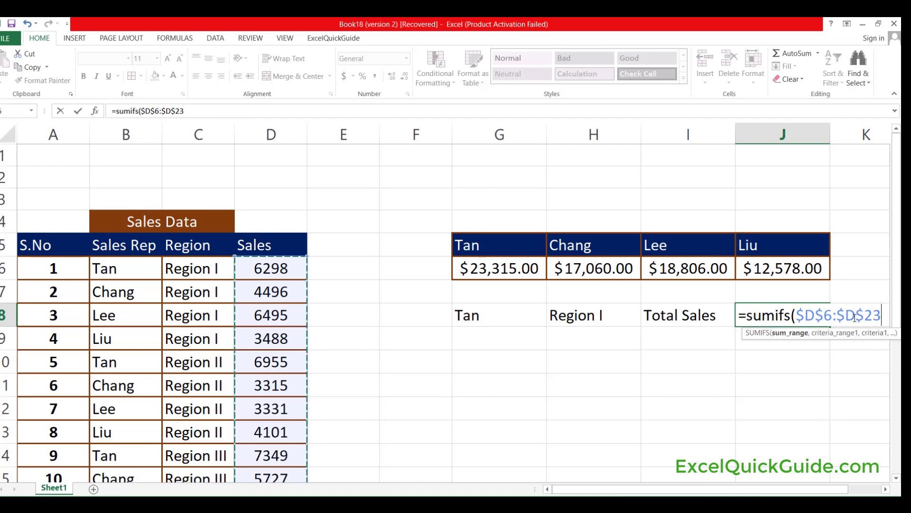
# Add the first SUMIFS condition, using the sales rep range $B$6:$B$23 with G8 as its criterion.
pyautogui.write(',')
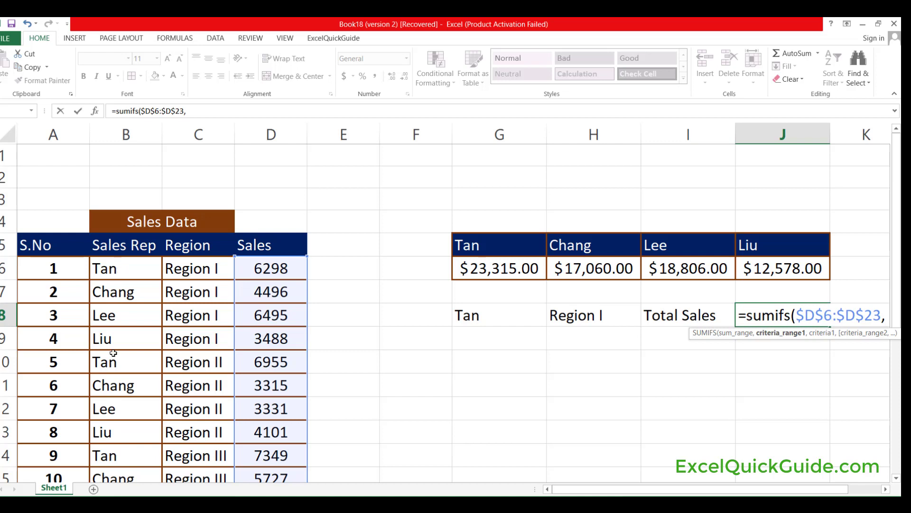
pyautogui.click(118, 267)
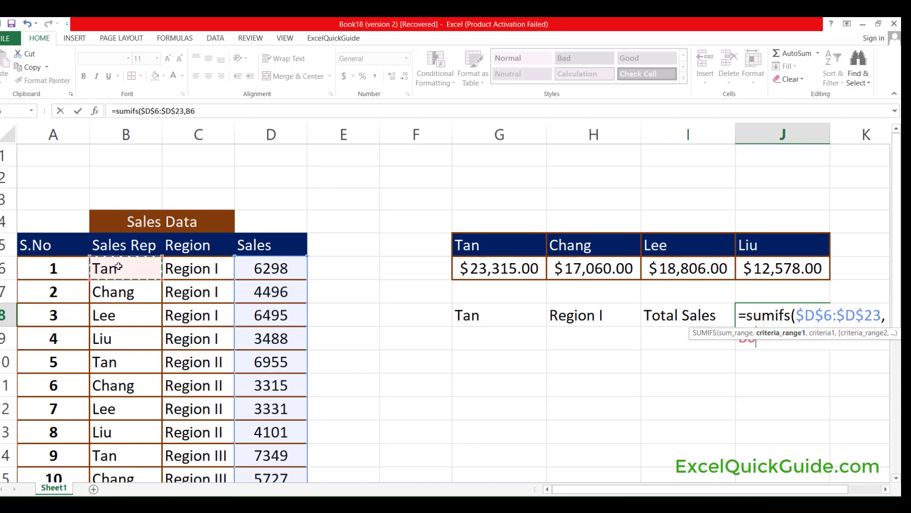
pyautogui.hotkey('ctrl', 'shift', 'Down')
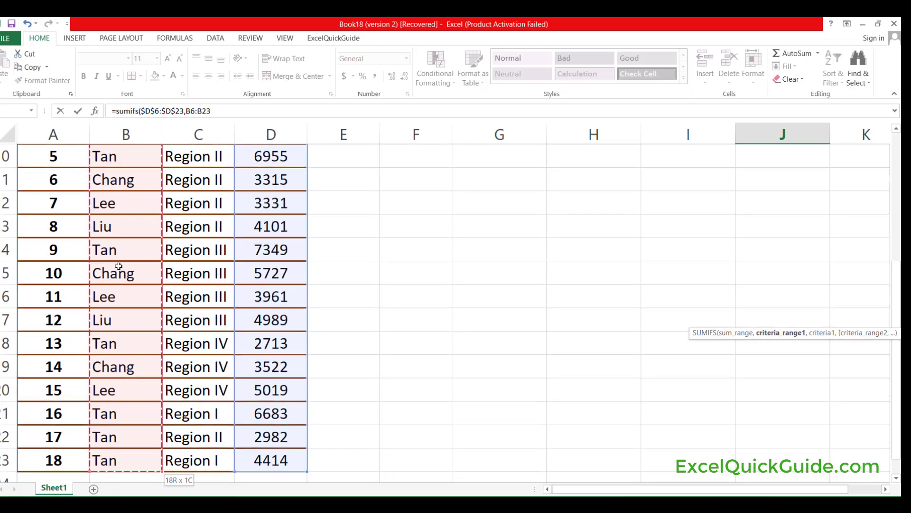
pyautogui.press('F4')
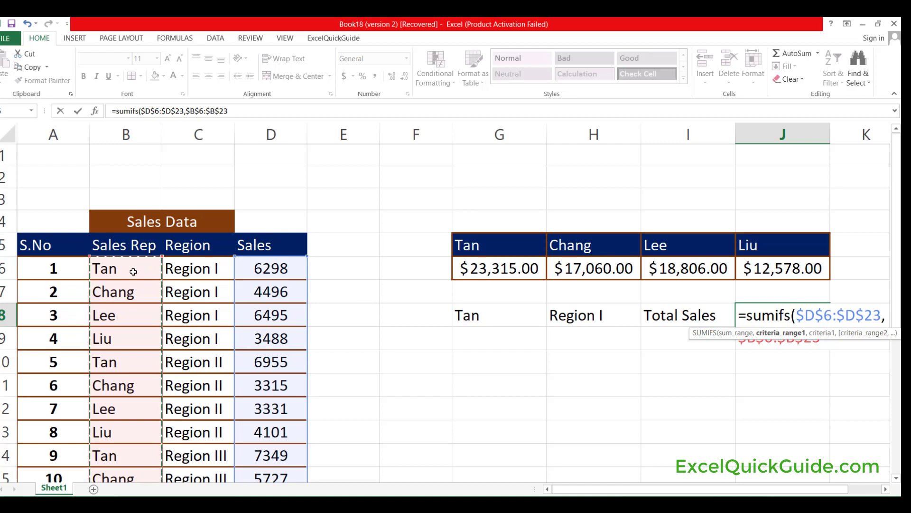
pyautogui.write(',')
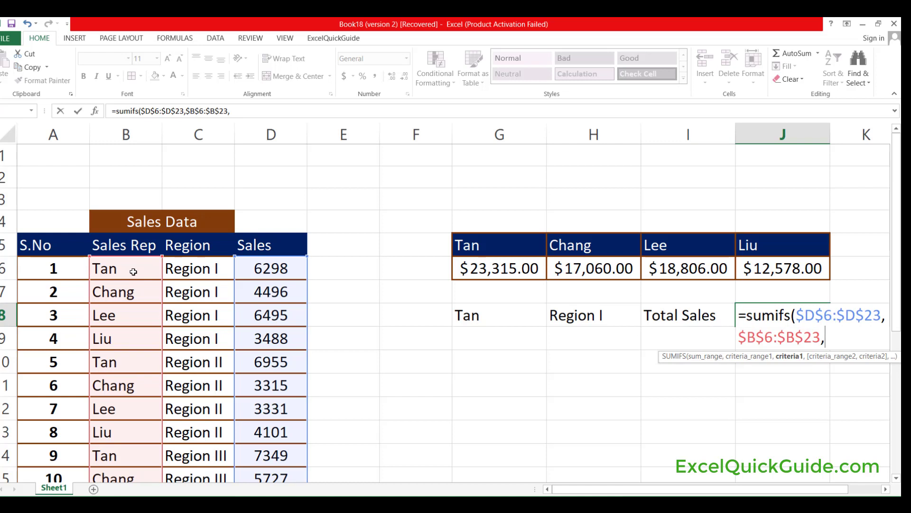
pyautogui.click(486, 316)
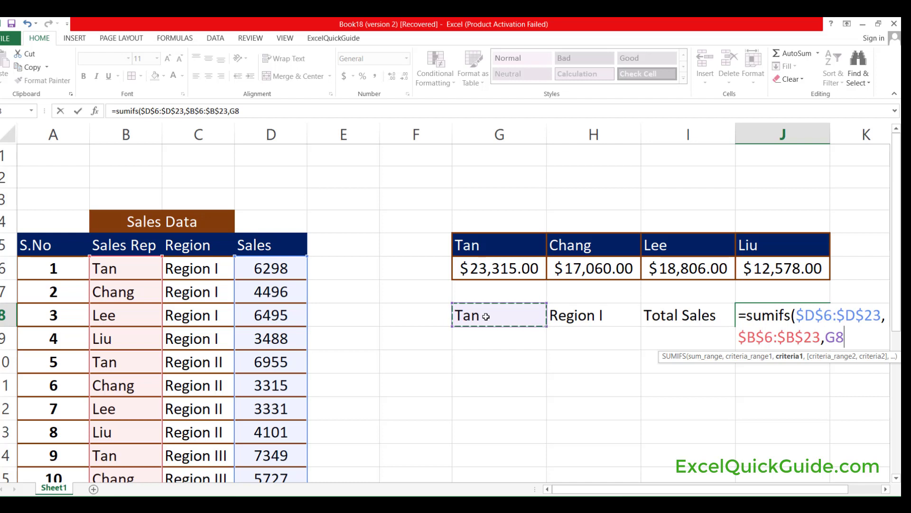
# Add the region range $C$6:$C$23 with H8 as the second SUMIFS condition and complete the formula.
pyautogui.write(',')
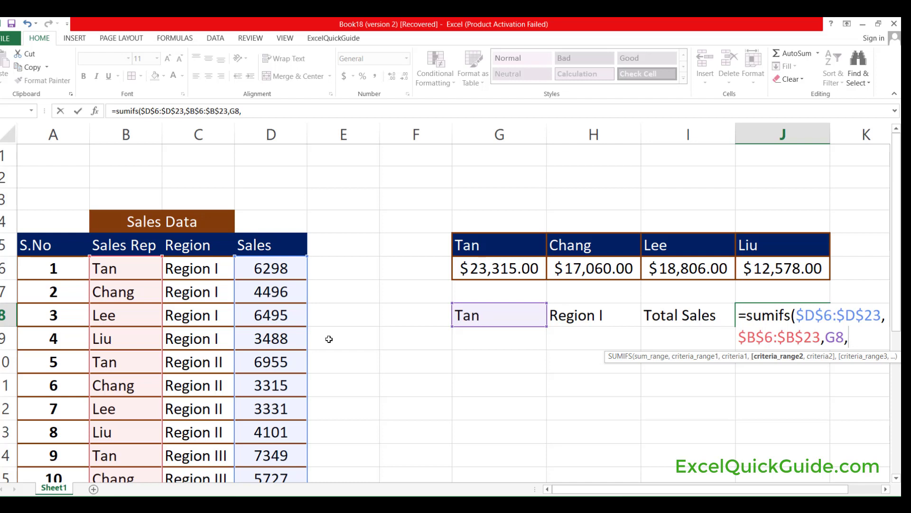
pyautogui.click(190, 270)
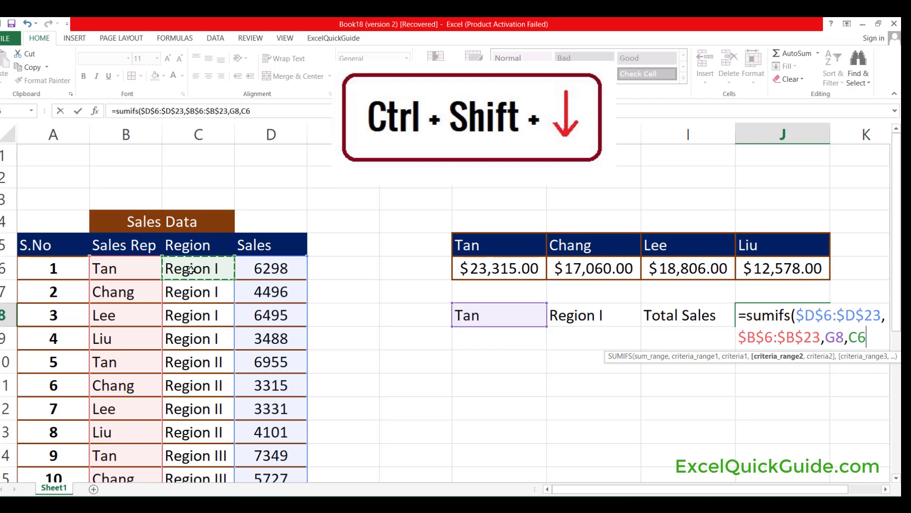
pyautogui.hotkey('ctrl', 'shift', 'Down')
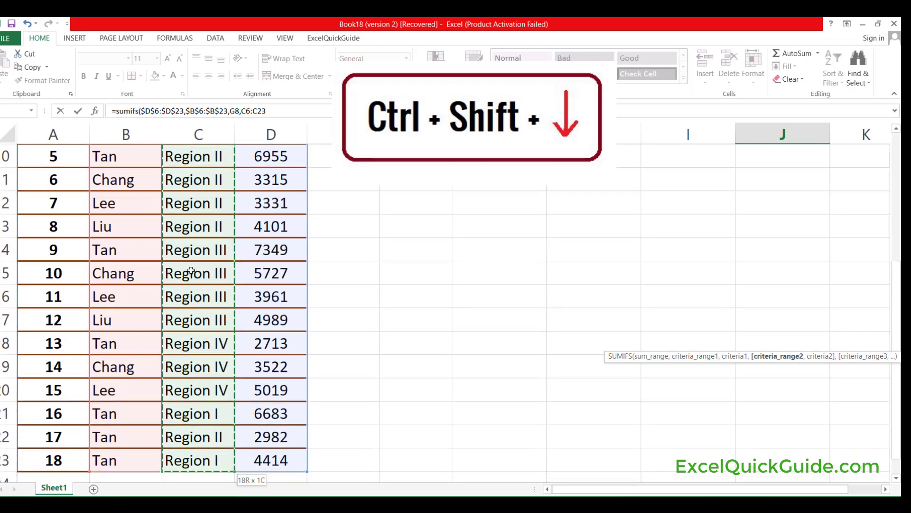
pyautogui.press('F4')
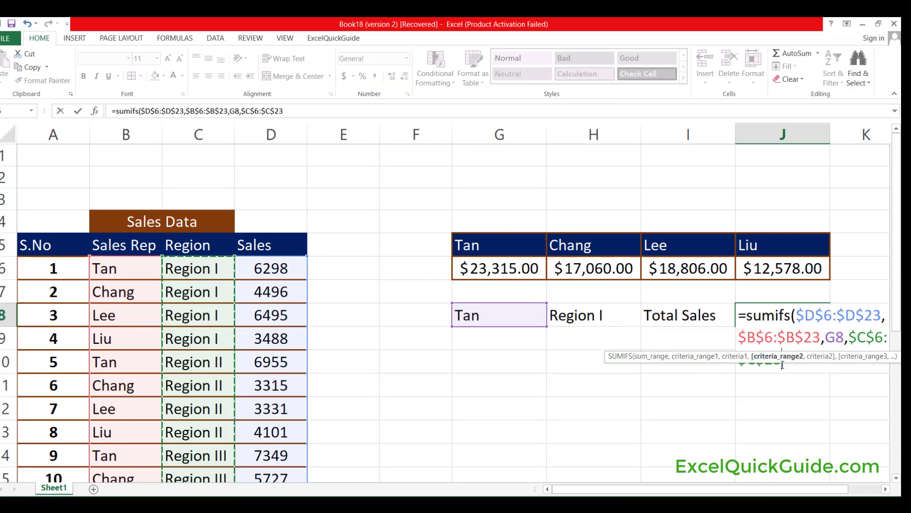
pyautogui.write(',')
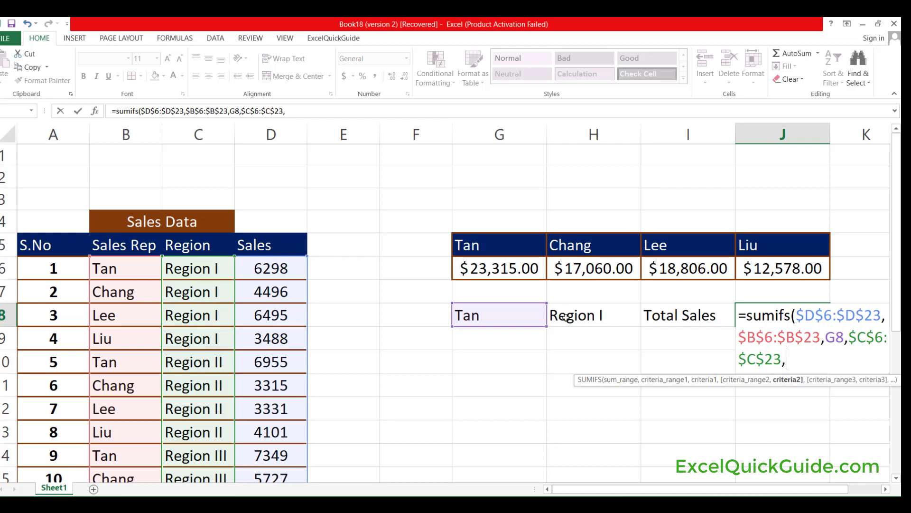
pyautogui.click(594, 315)
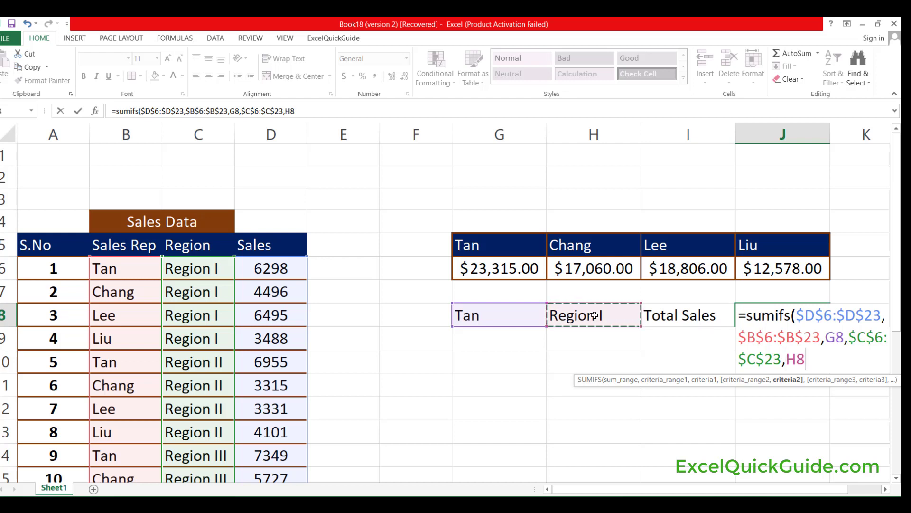
pyautogui.write(')')
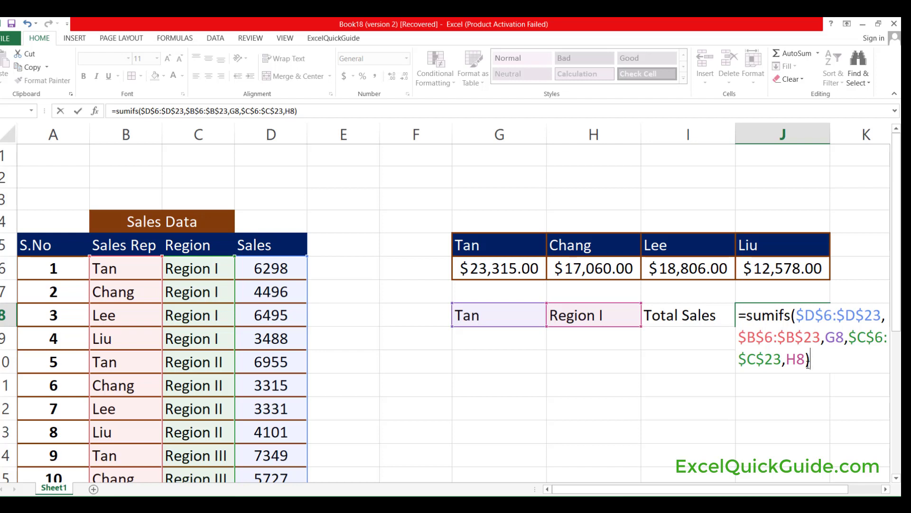
pyautogui.press('Return')
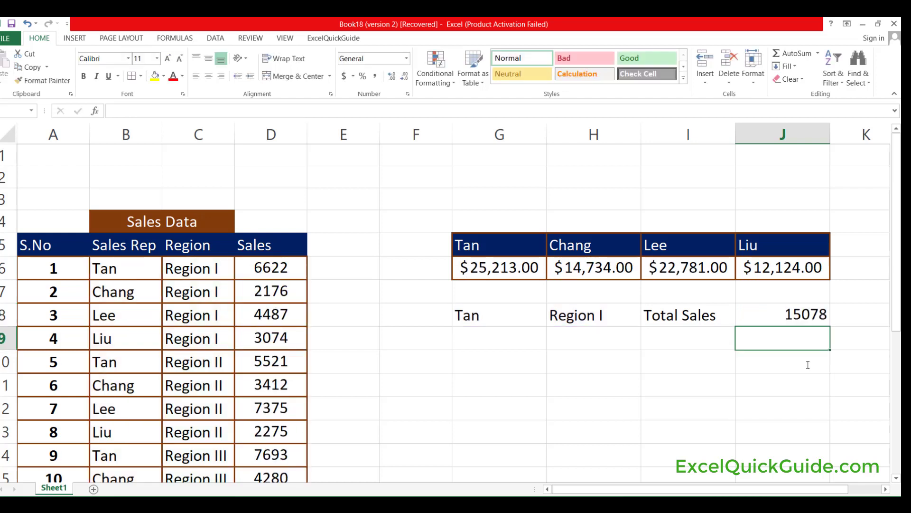
# Check the J8 total against the matching Region I records of that sales rep in the table.
pyautogui.click(808, 315)
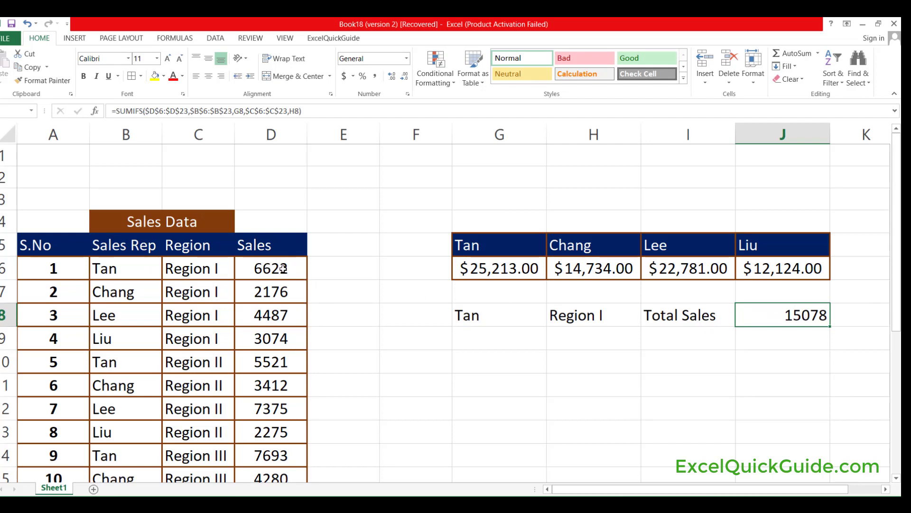
pyautogui.scroll(-5, 284, 269)
pyautogui.scroll(1, 283, 270)
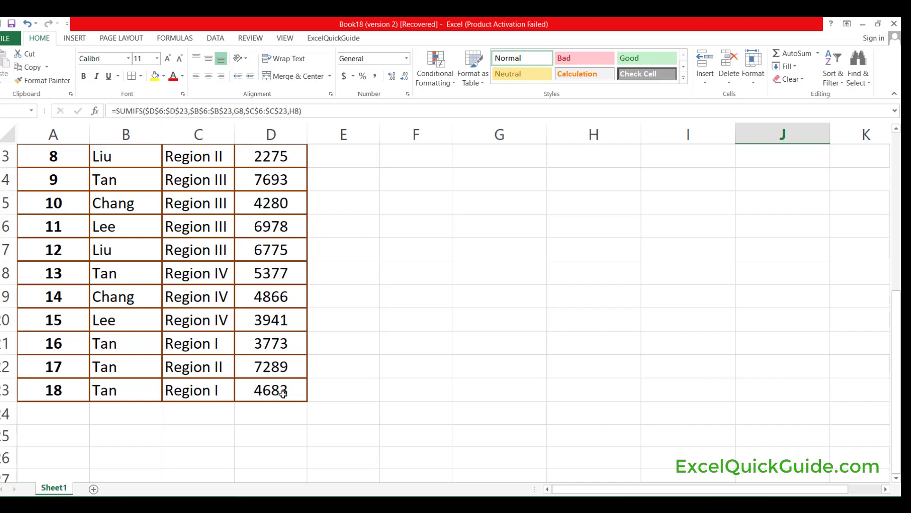
# Format the summary row G8:J8 in bold with a yellow fill.
pyautogui.scroll(3, 588, 325)
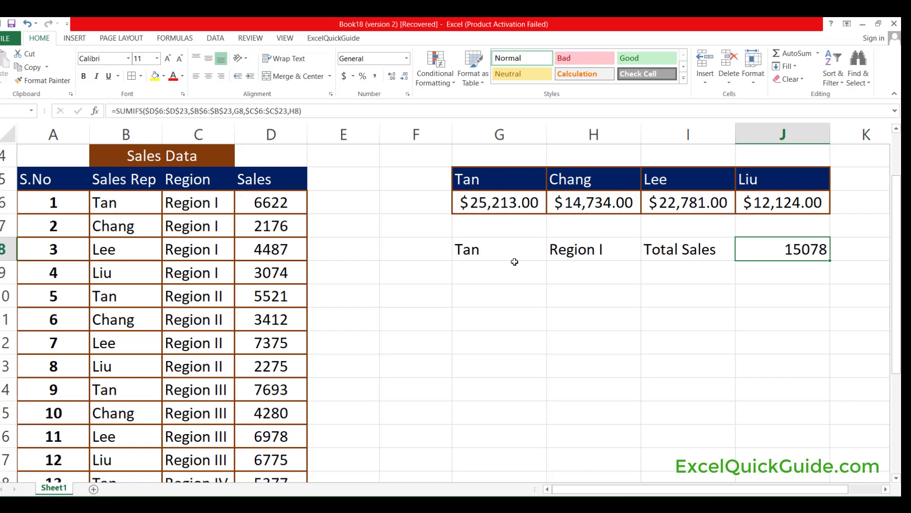
pyautogui.moveTo(467, 249); pyautogui.dragTo(774, 243)
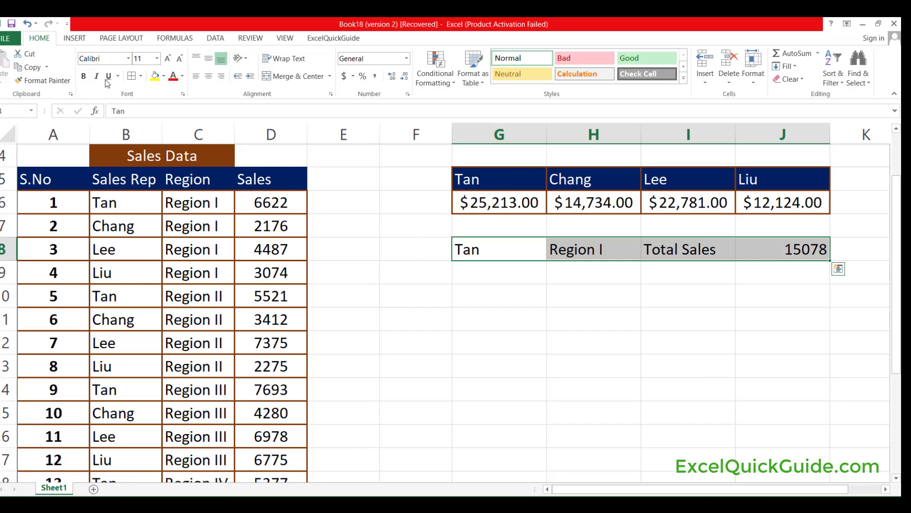
pyautogui.click(85, 76)
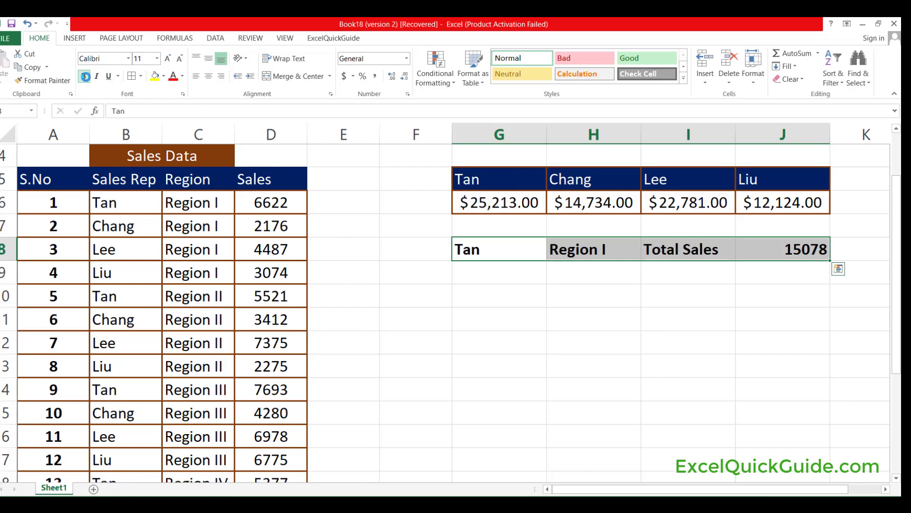
pyautogui.click(159, 79)
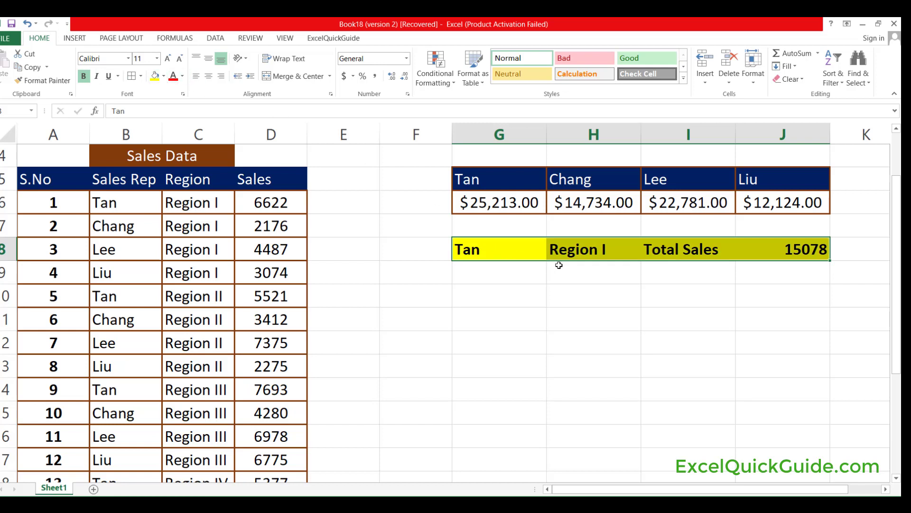
pyautogui.click(591, 280)
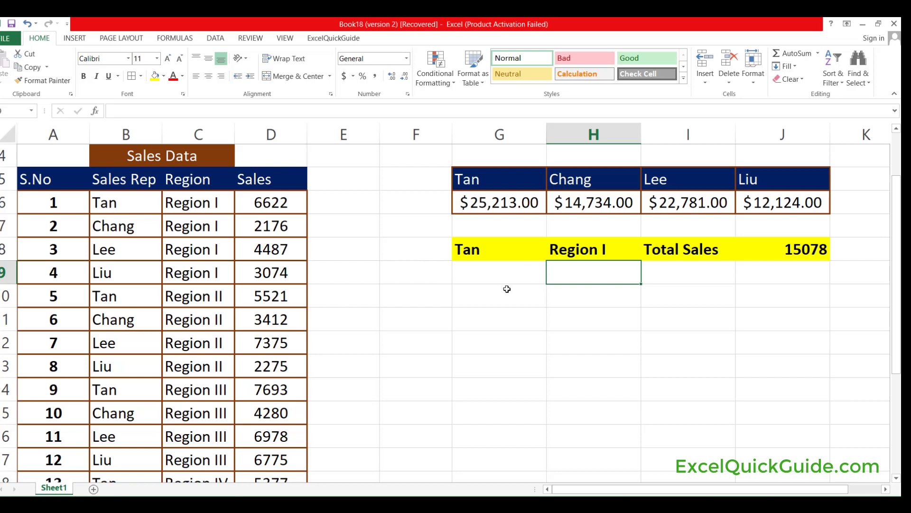
# Fill the next summary row with the second listed sales rep's name in G9, Region I in H9 and Total Sales in I9.
pyautogui.click(466, 278)
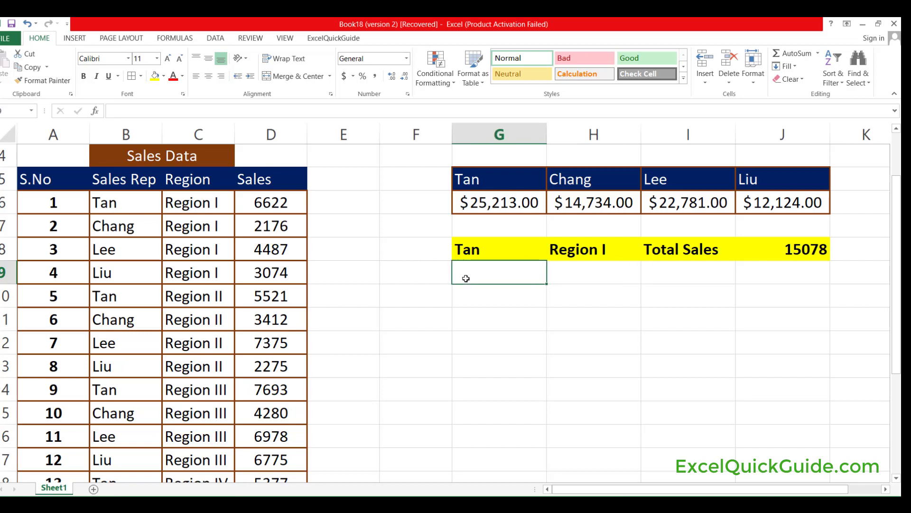
pyautogui.write('Chang')
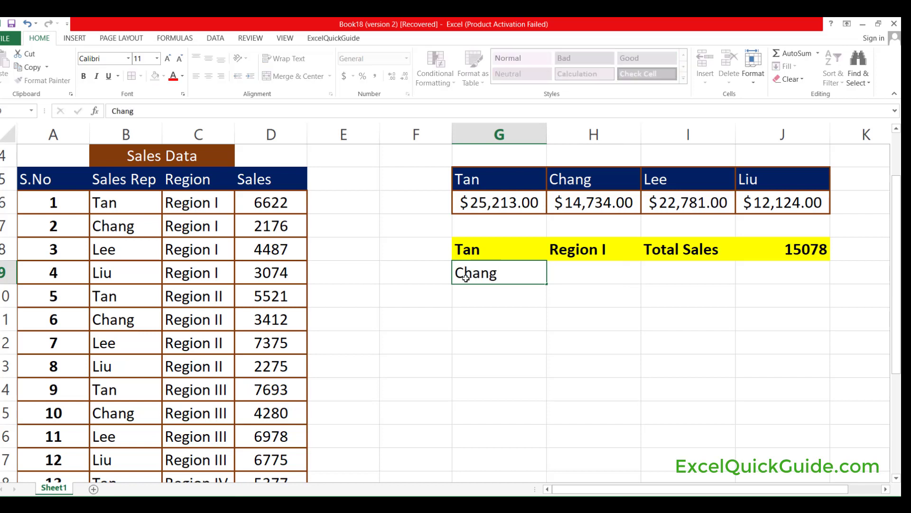
pyautogui.press('Tab')
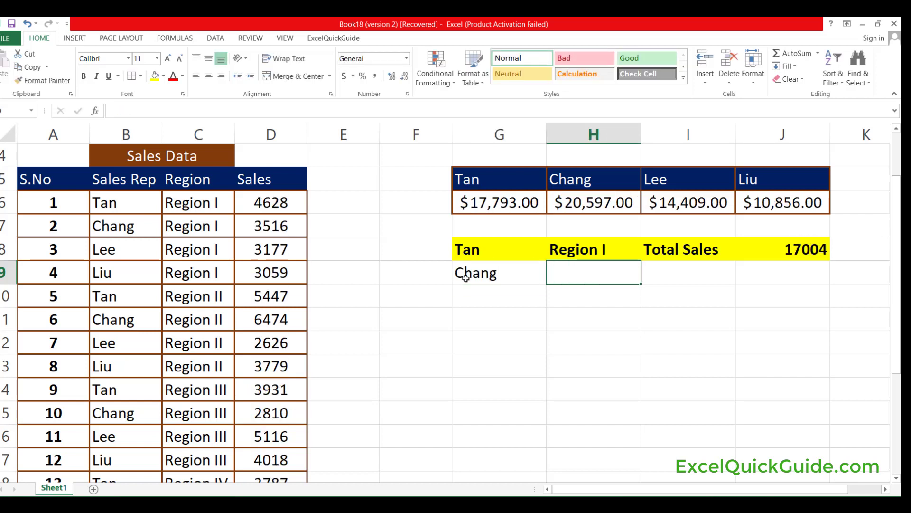
pyautogui.write('Region I')
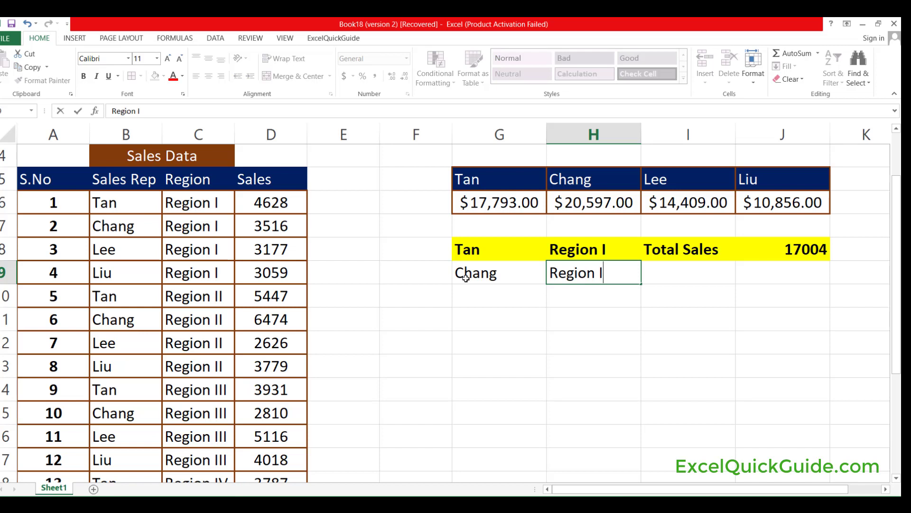
pyautogui.press('Tab')
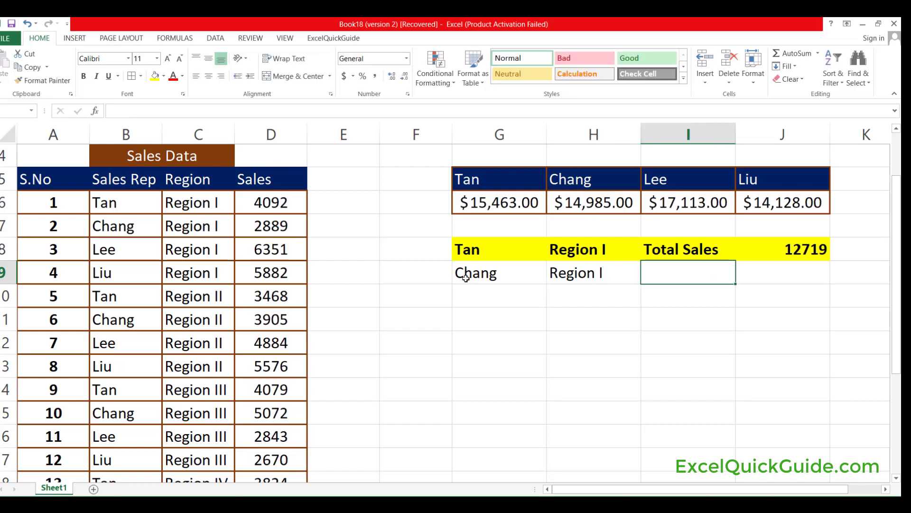
pyautogui.write('Tt')
pyautogui.press('BackSpace')
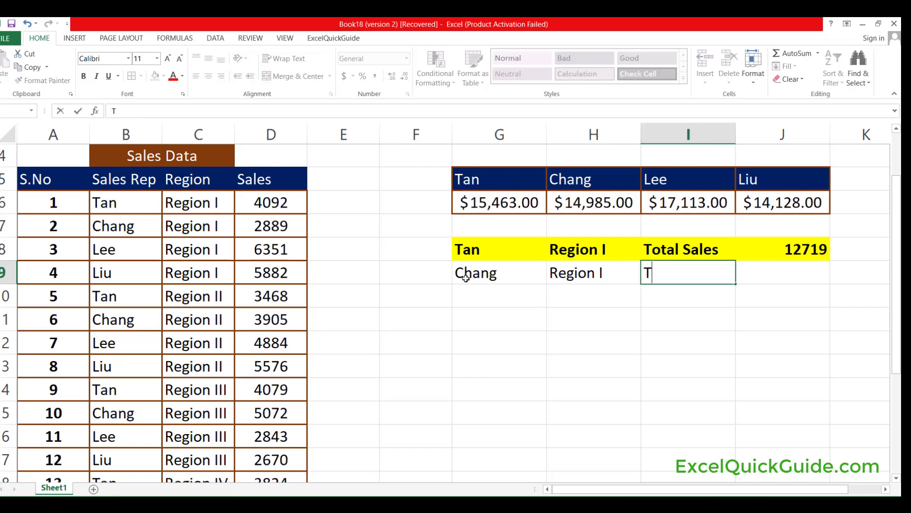
pyautogui.write('otal Sales')
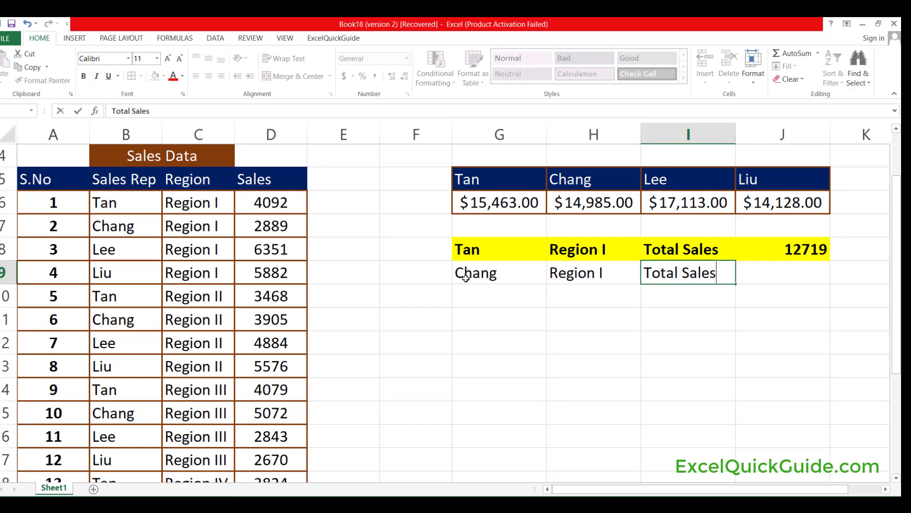
pyautogui.hotkey('ctrl', 'Return')
# Start a SUMIFS formula in J9 with the sales column as the absolute sum range $D$6:$D$23.
pyautogui.press('Tab')
pyautogui.write('=')
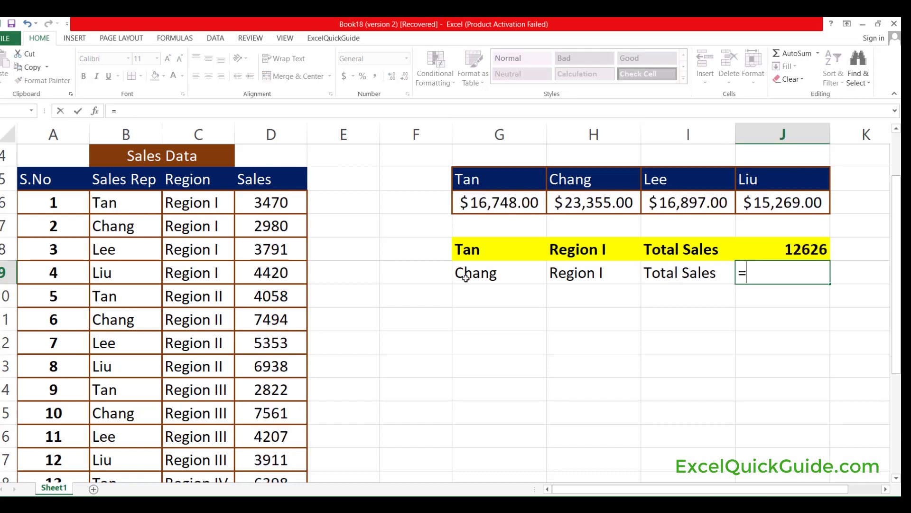
pyautogui.write('su')
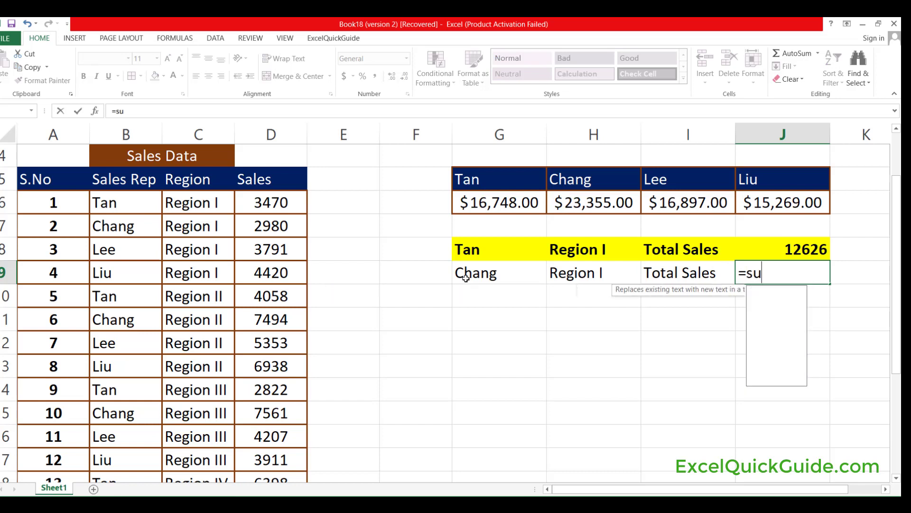
pyautogui.write('mifs(')
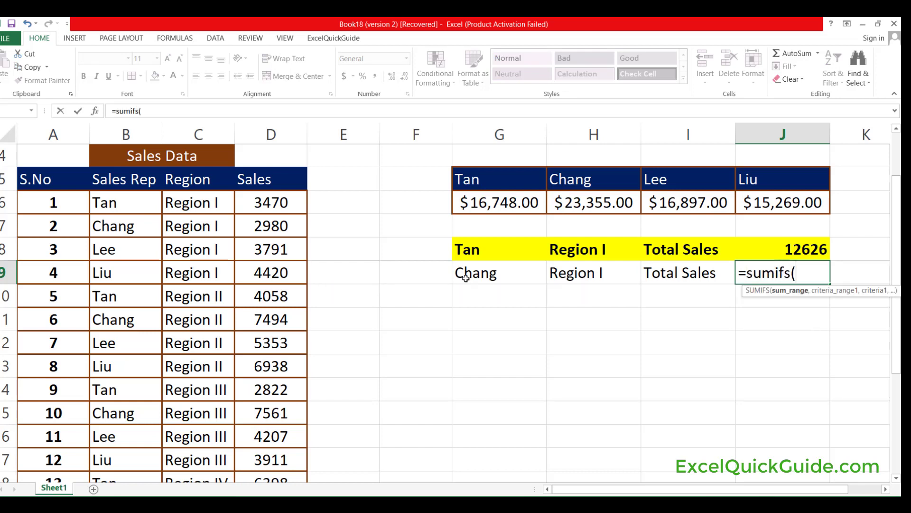
pyautogui.click(277, 203)
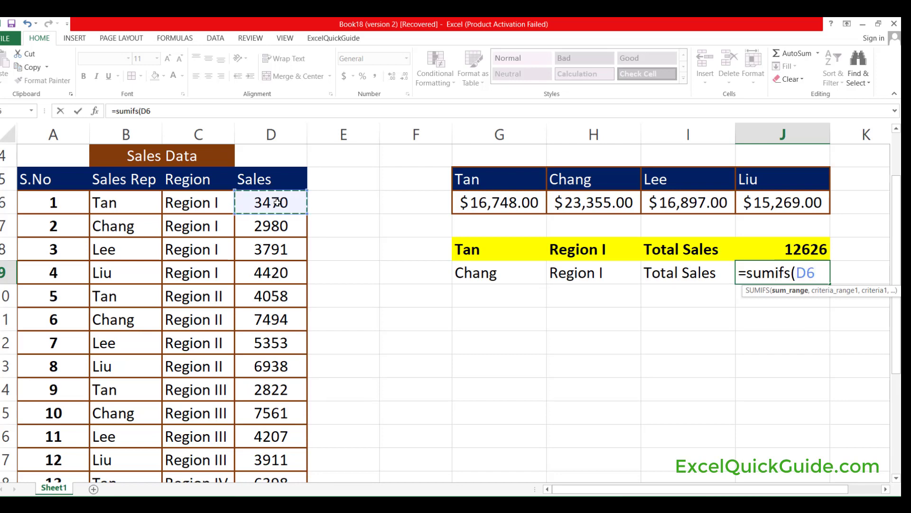
pyautogui.hotkey('ctrl', 'shift', 'Down')
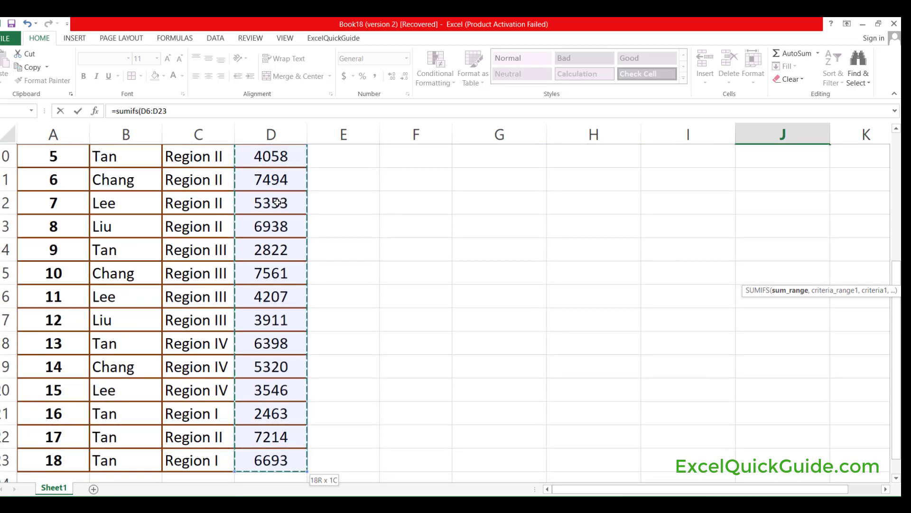
pyautogui.press('F4')
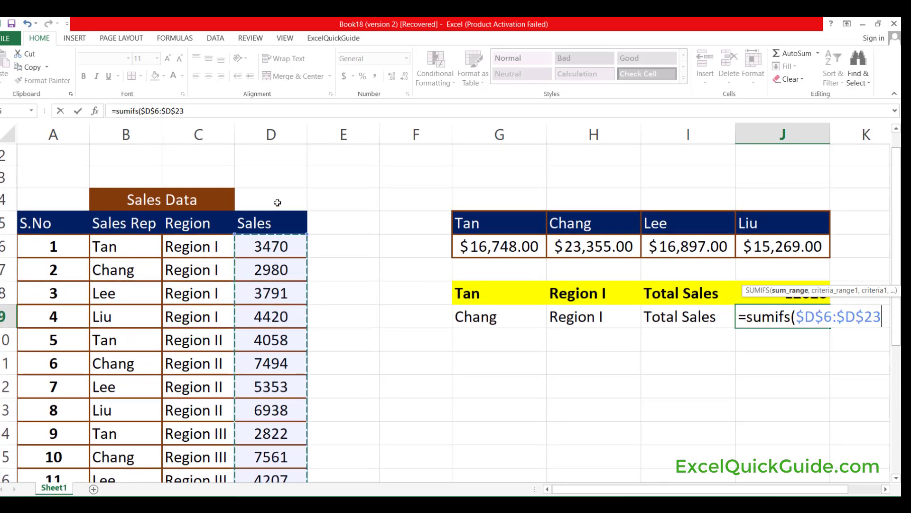
pyautogui.write(',')
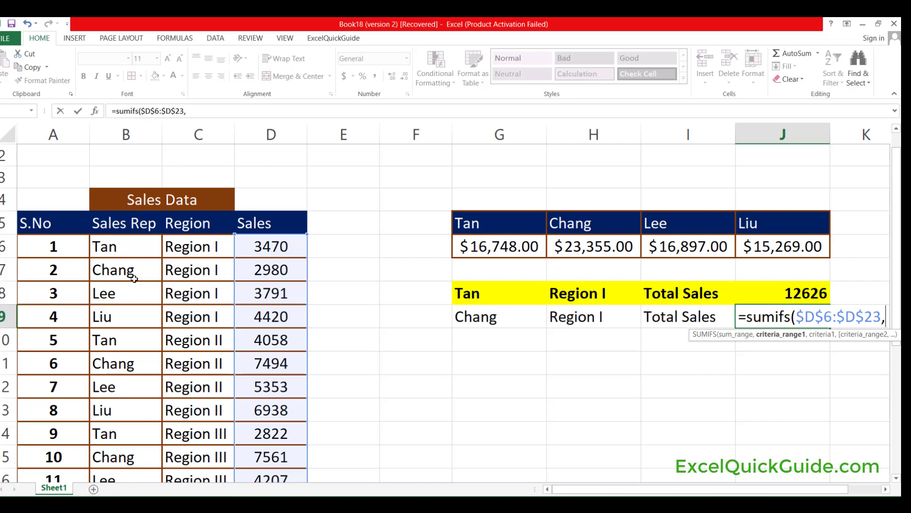
# Add the absolute sales rep range $B$6:$B$23 with G9 as the first condition of the J9 formula.
pyautogui.click(119, 246)
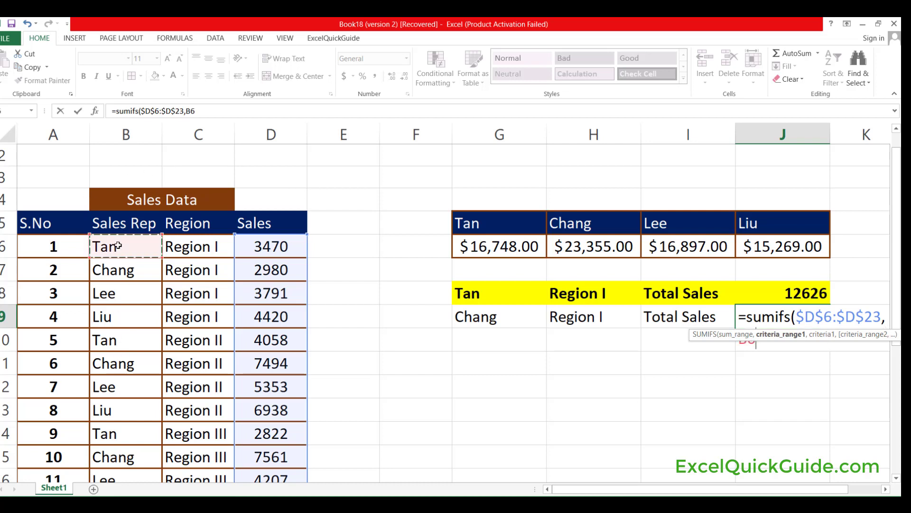
pyautogui.hotkey('ctrl', 'shift', 'Down')
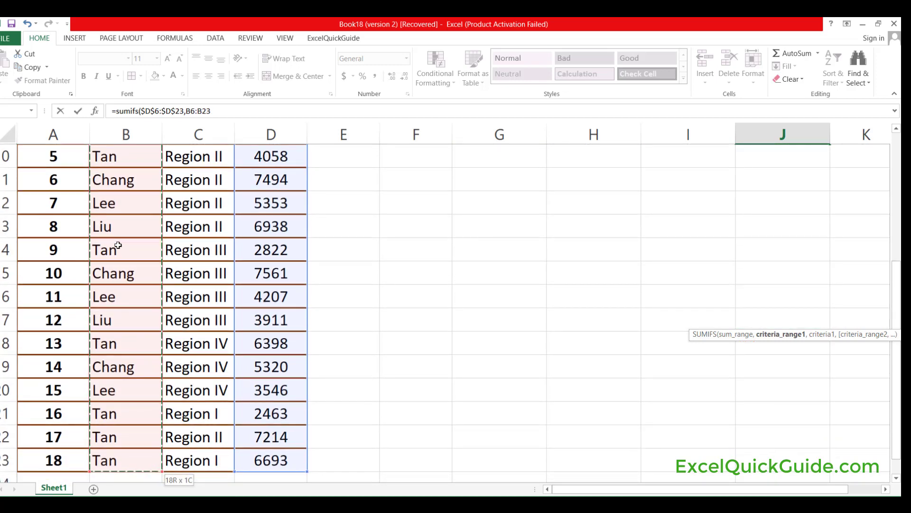
pyautogui.press('F4')
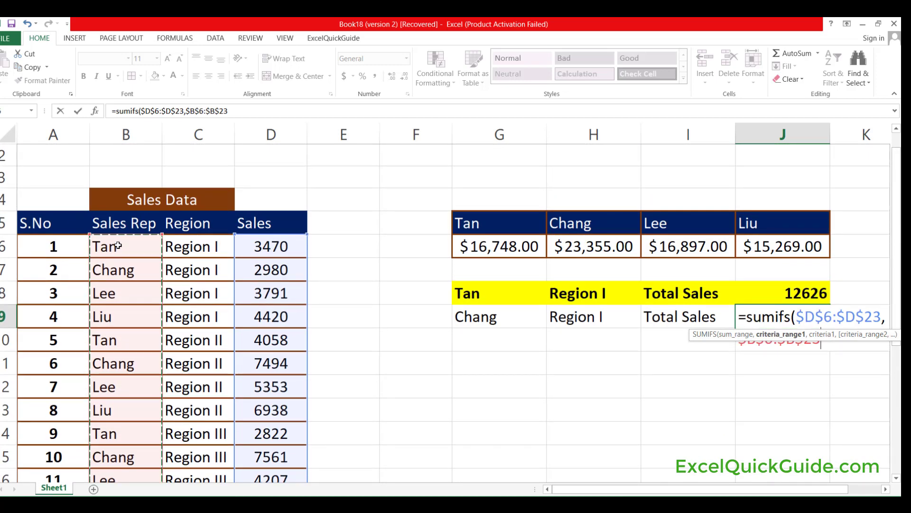
pyautogui.write(',')
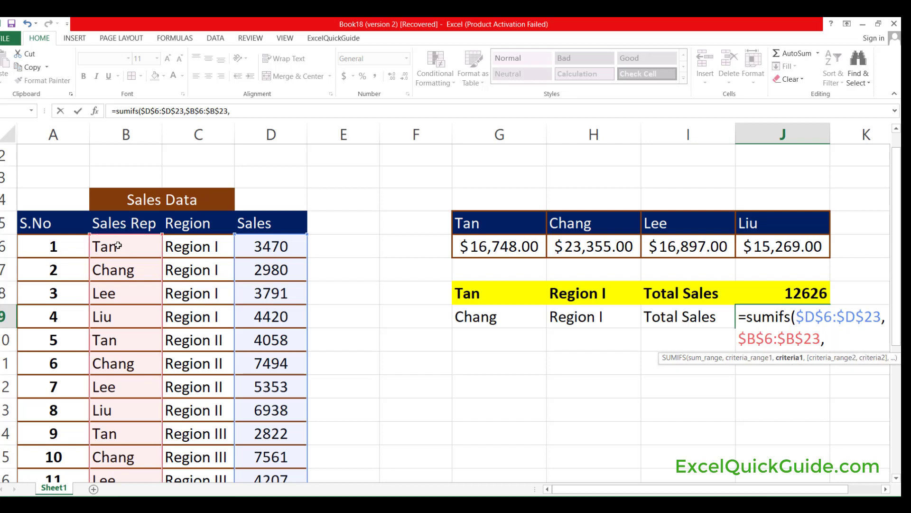
pyautogui.click(493, 318)
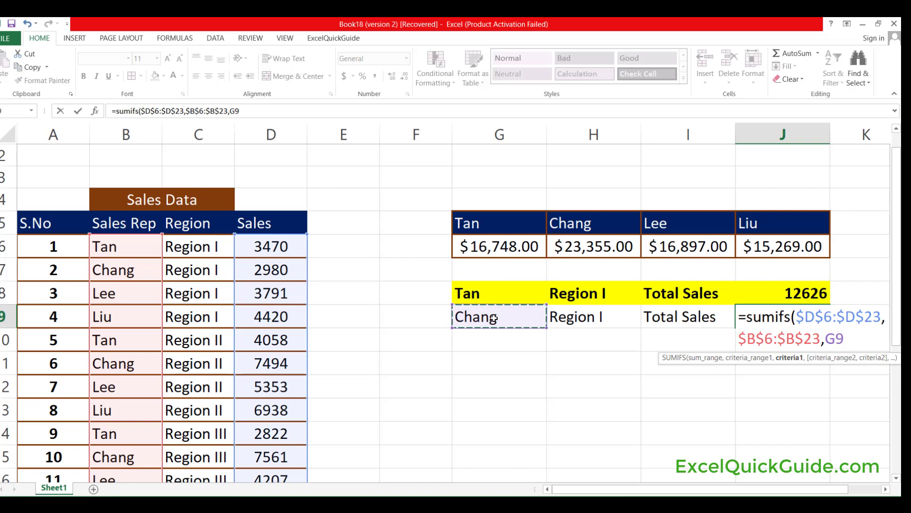
pyautogui.write(',')
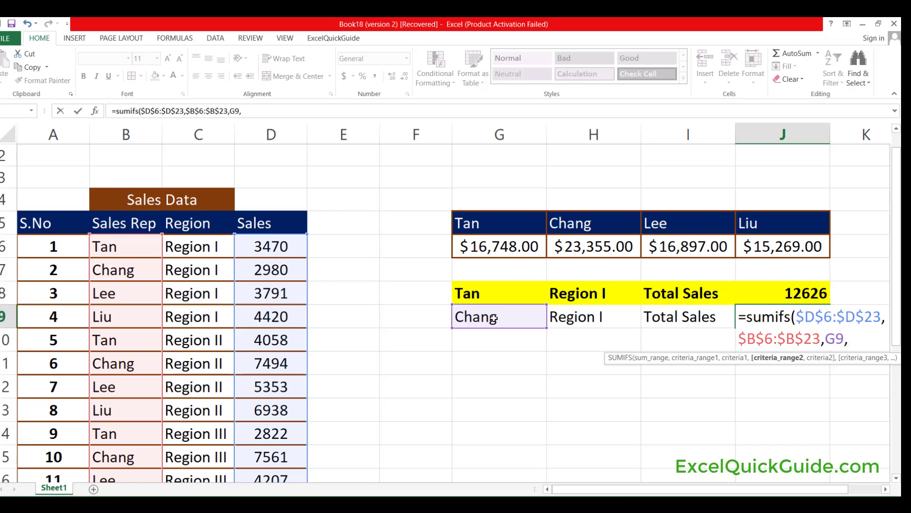
# Add the absolute region range $C$6:$C$23 with H9 as the second condition and complete the J9 formula.
pyautogui.click(183, 248)
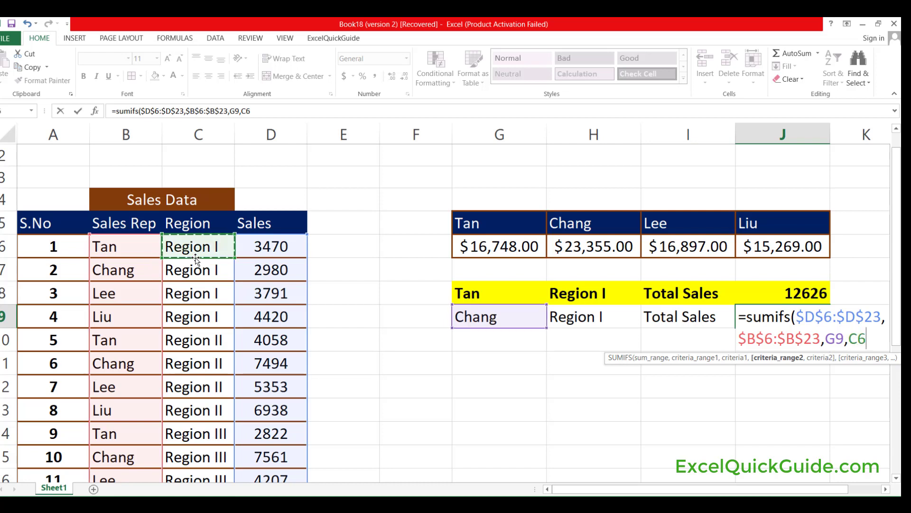
pyautogui.hotkey('ctrl', 'shift', 'Down')
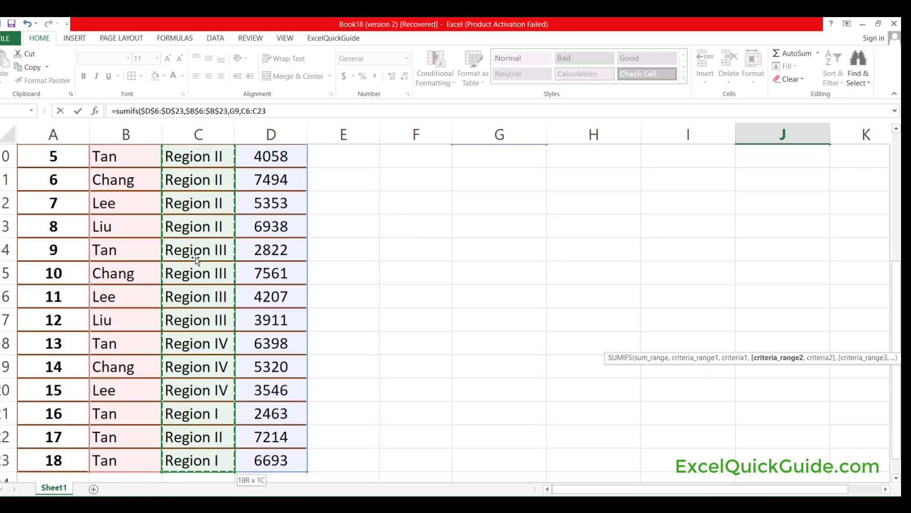
pyautogui.press('F4')
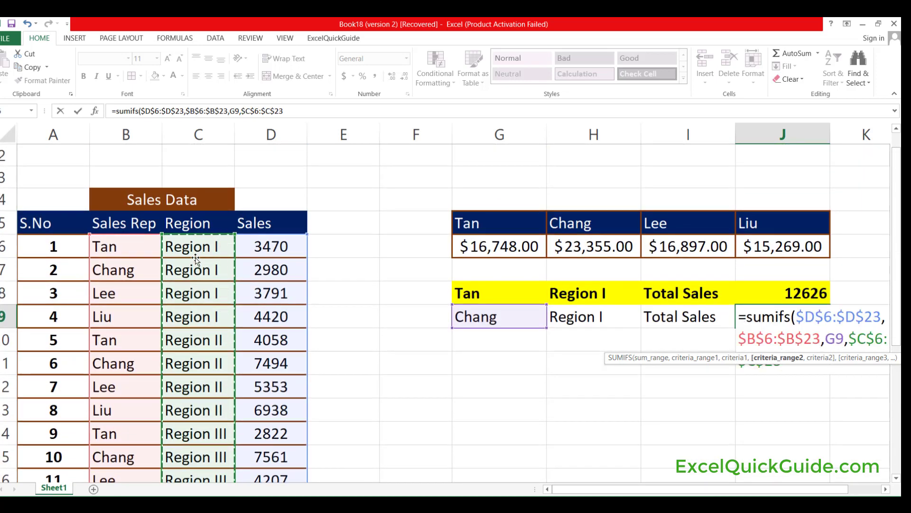
pyautogui.write(',')
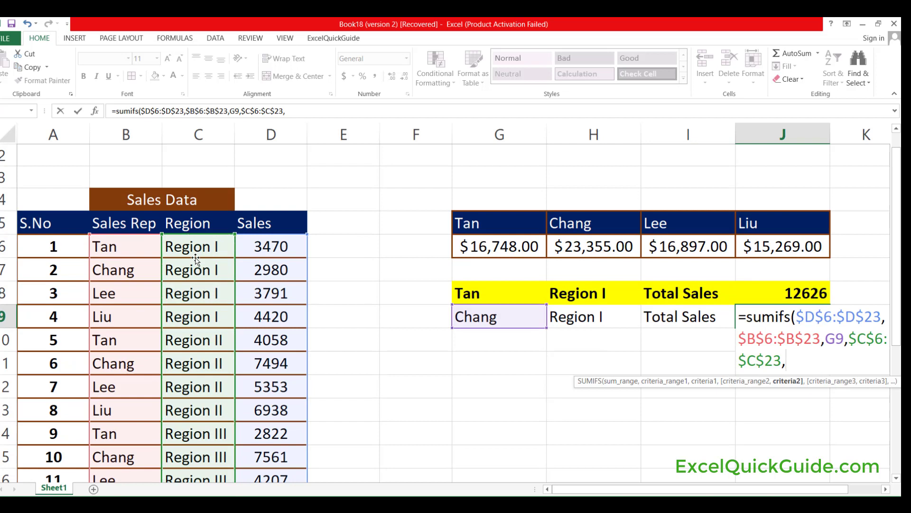
pyautogui.click(612, 314)
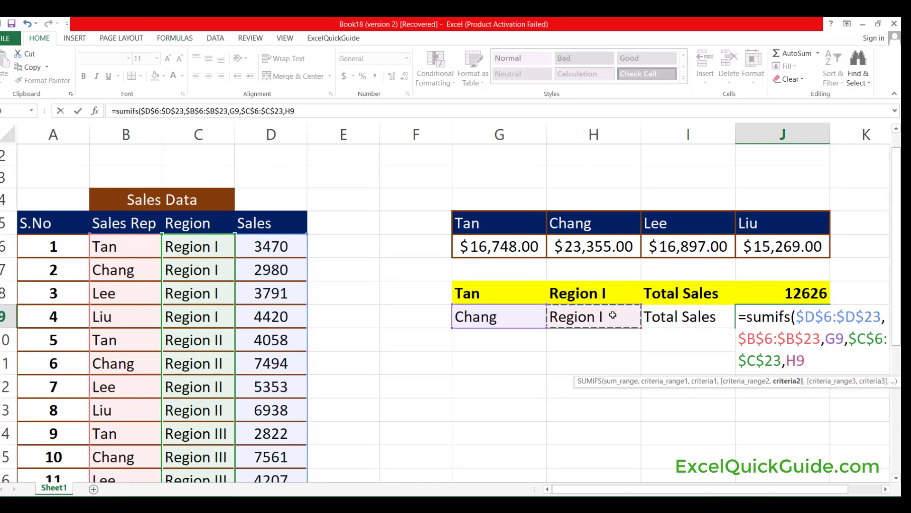
pyautogui.write(')')
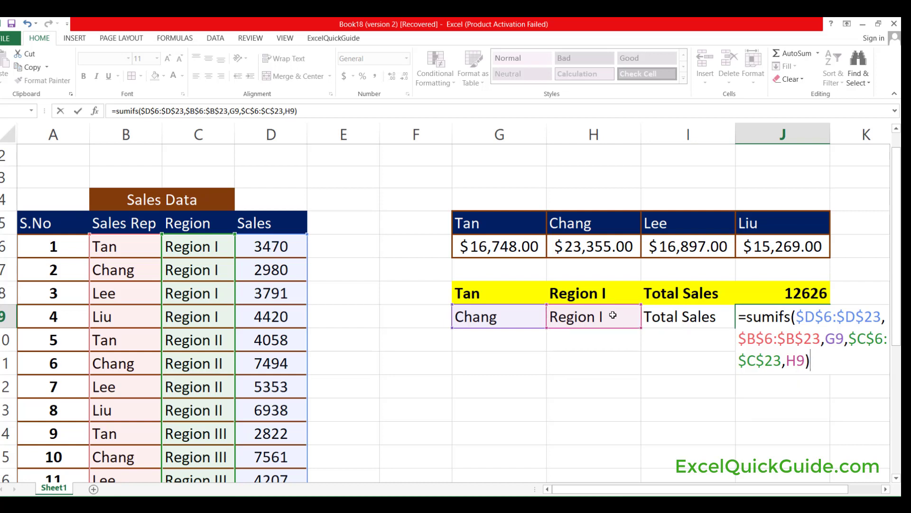
pyautogui.press('Return')
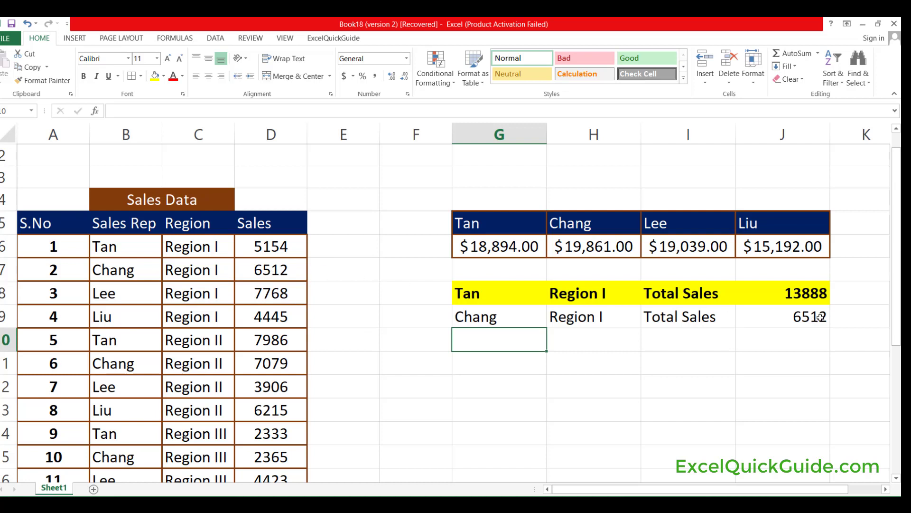
# Copy the formatting of the summary row G8:J8 onto G9:J9 with Format Painter.
pyautogui.click(487, 294)
pyautogui.moveTo(501, 294); pyautogui.dragTo(784, 289)
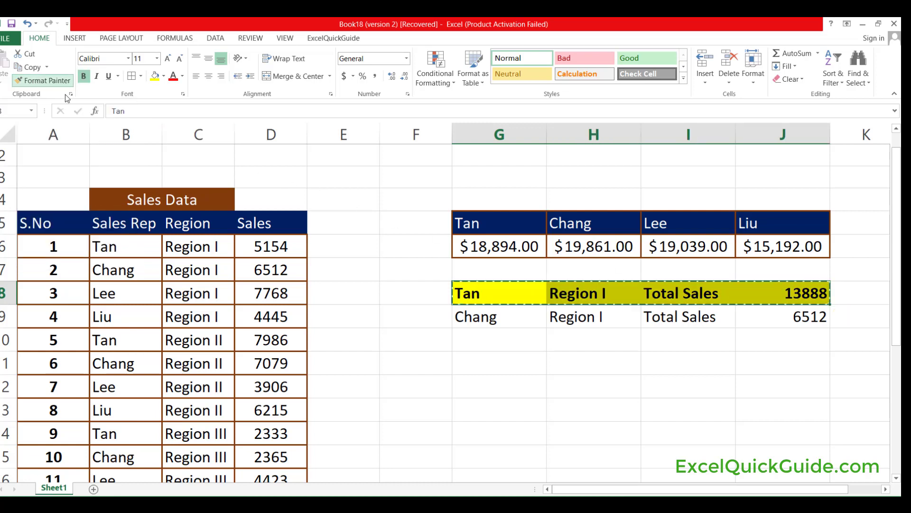
pyautogui.click(35, 81)
pyautogui.click(477, 318)
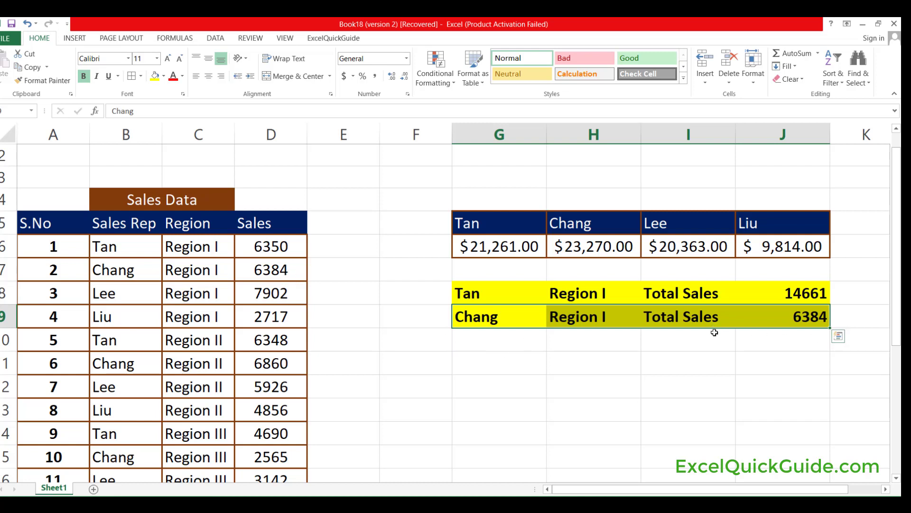
pyautogui.click(816, 323)
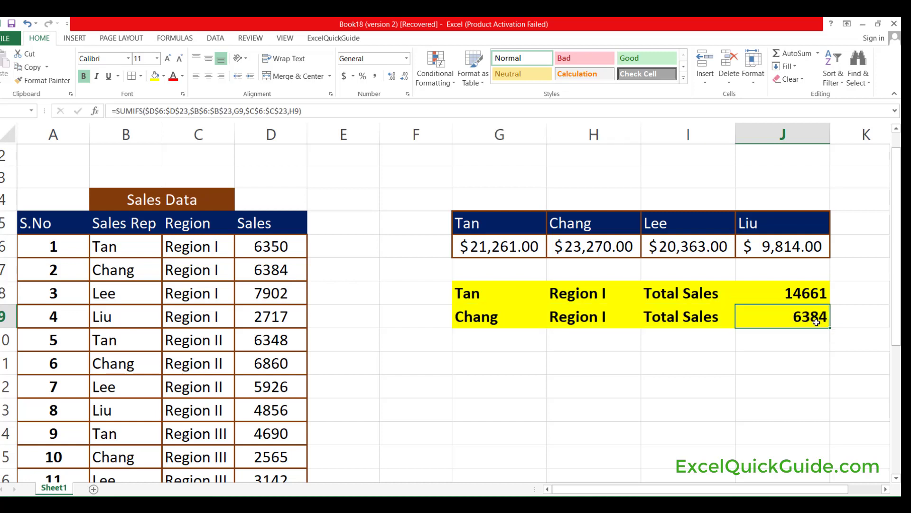